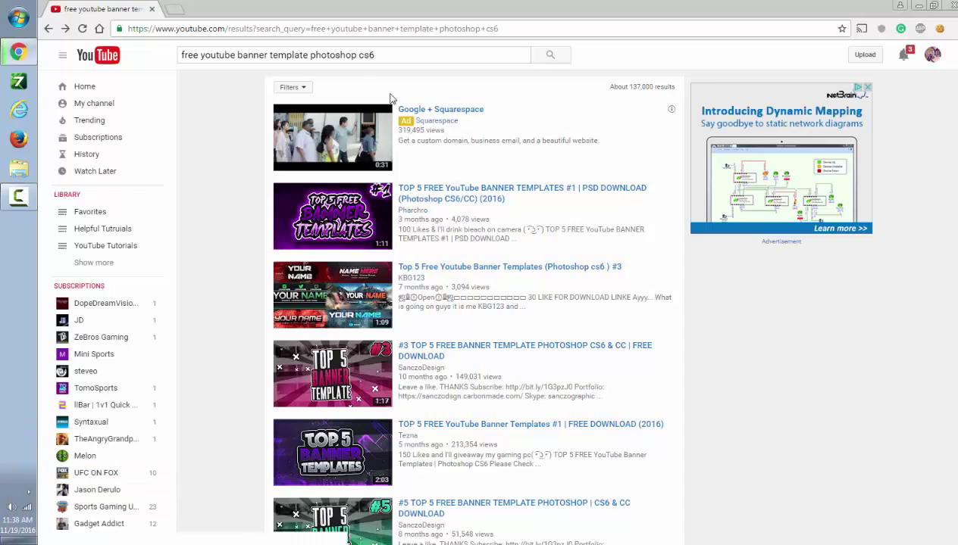
- Select the YouTube search query and scroll through the free banner template results
drag(418, 56, 171, 63)
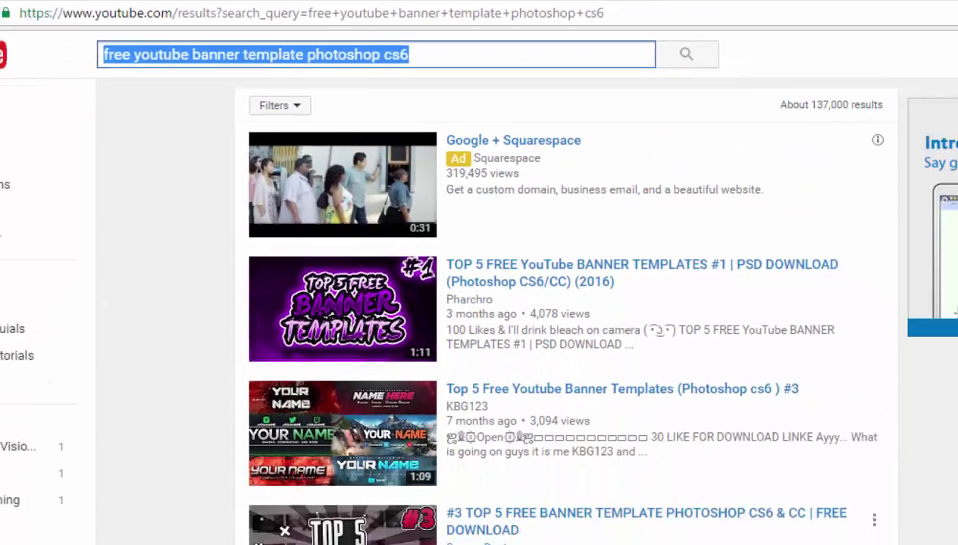
scroll(957, 544, down, 3)
scroll(310, 178, up, 1)
- Open the 'TOP 5 FREE YouTube BANNER TEMPLATES' video and scroll down to its description
click(303, 150)
scroll(25, 92, down, 7)
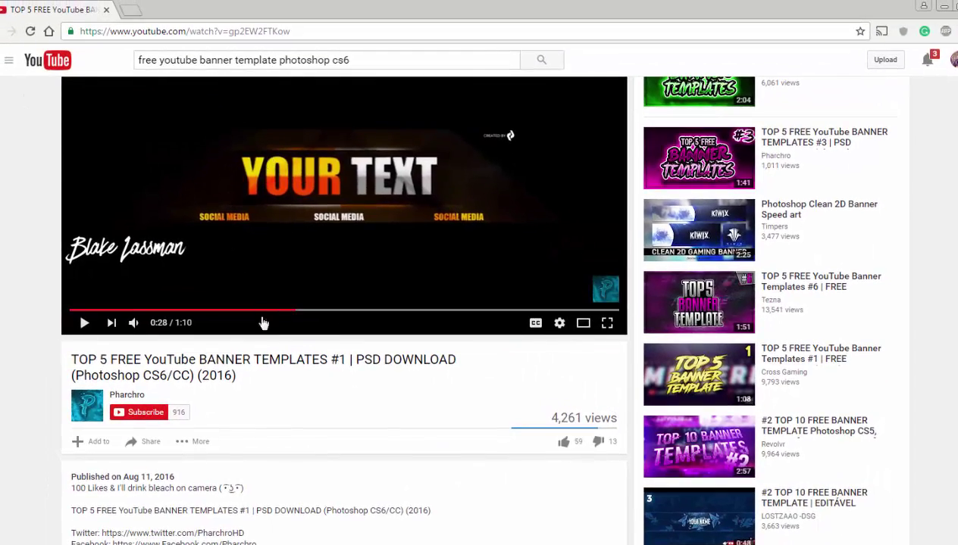
scroll(263, 323, down, 4)
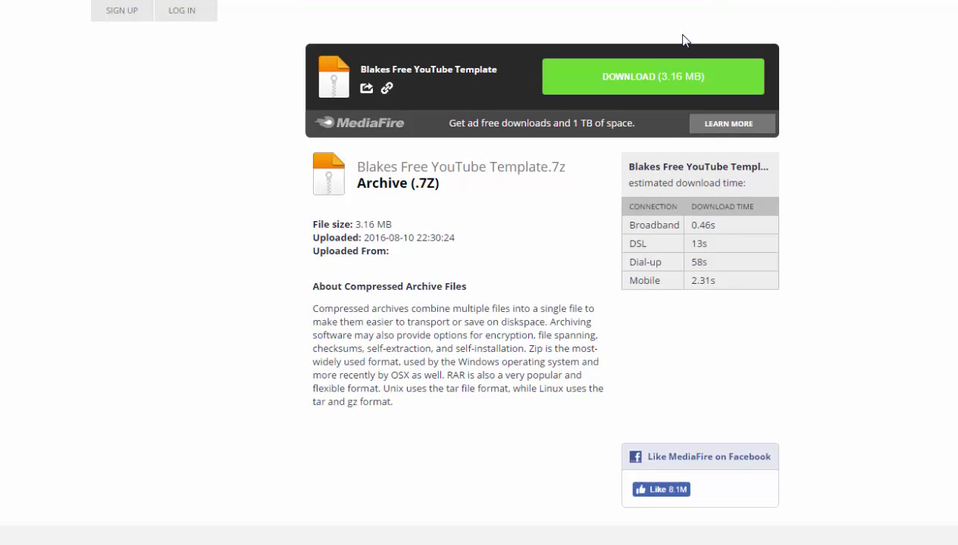
- Download Blakes Free YouTube Template.7z from MediaFire, closing the blank and coupon ad tabs
click(700, 81)
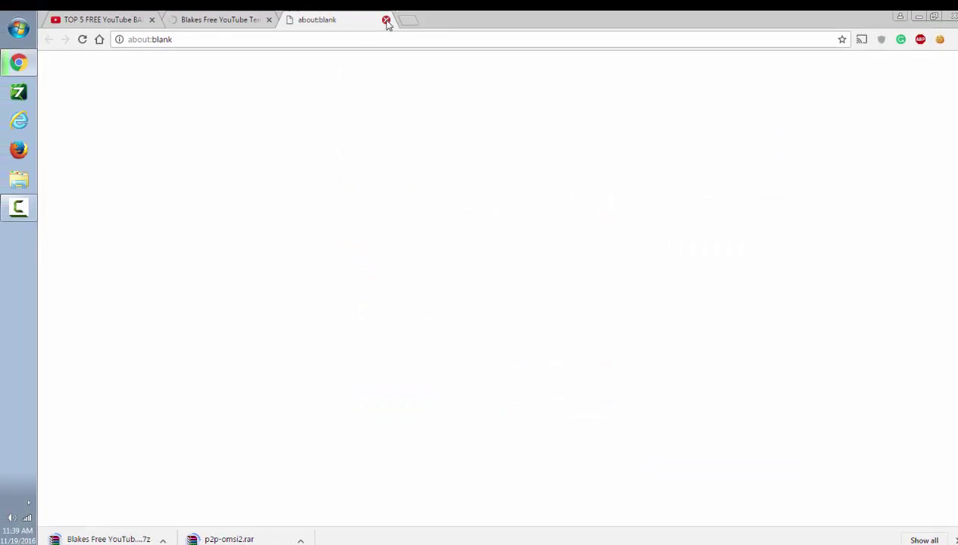
click(387, 20)
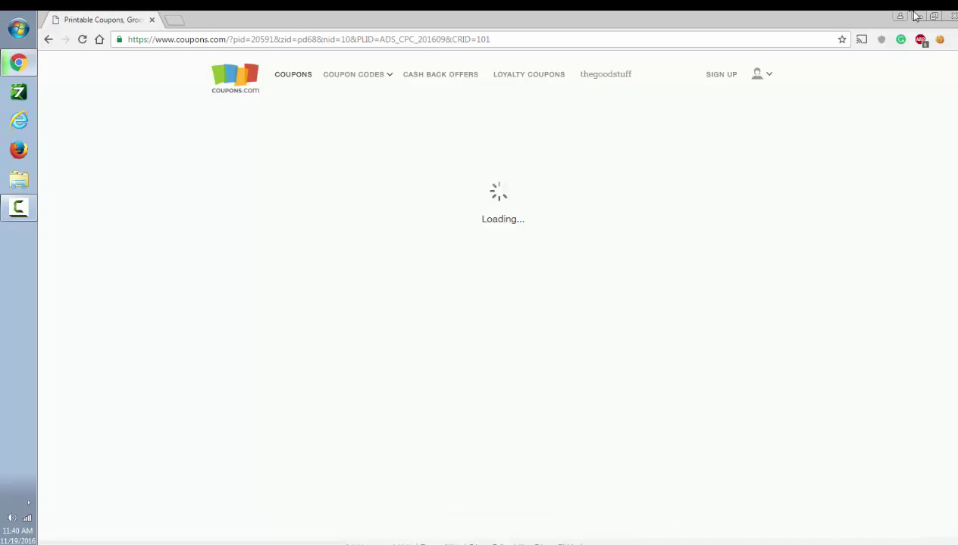
click(952, 15)
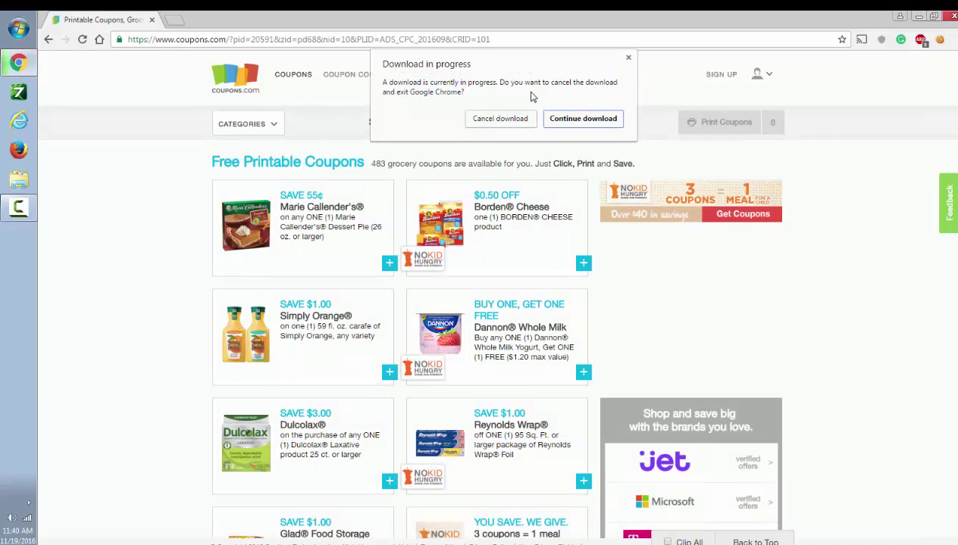
click(561, 123)
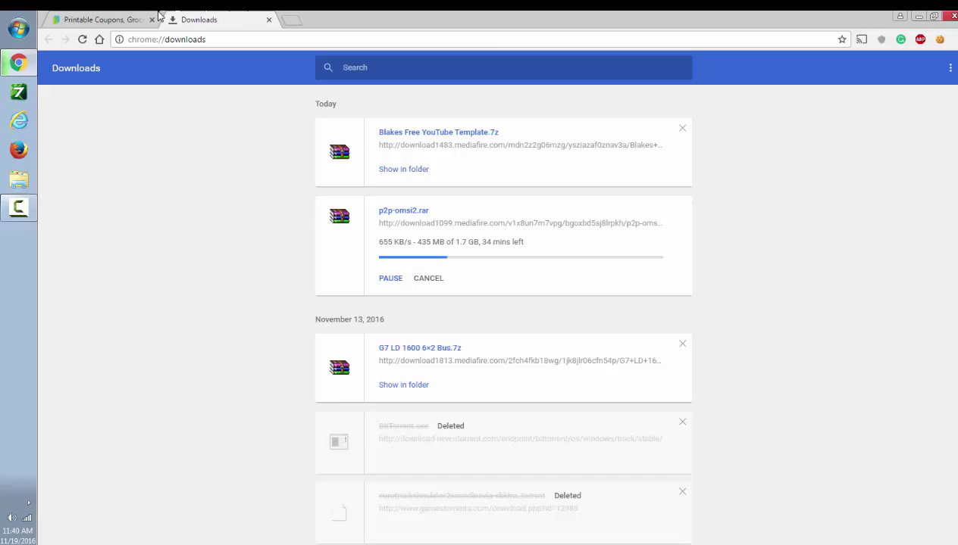
click(152, 20)
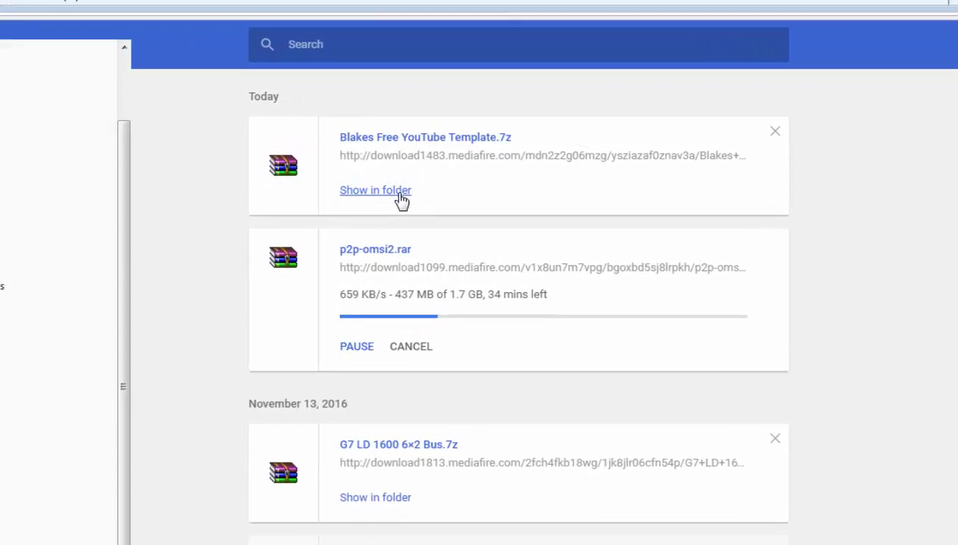
- Extract Blakes Free YouTube Template.7z into its own folder and delete the archive
click(423, 174)
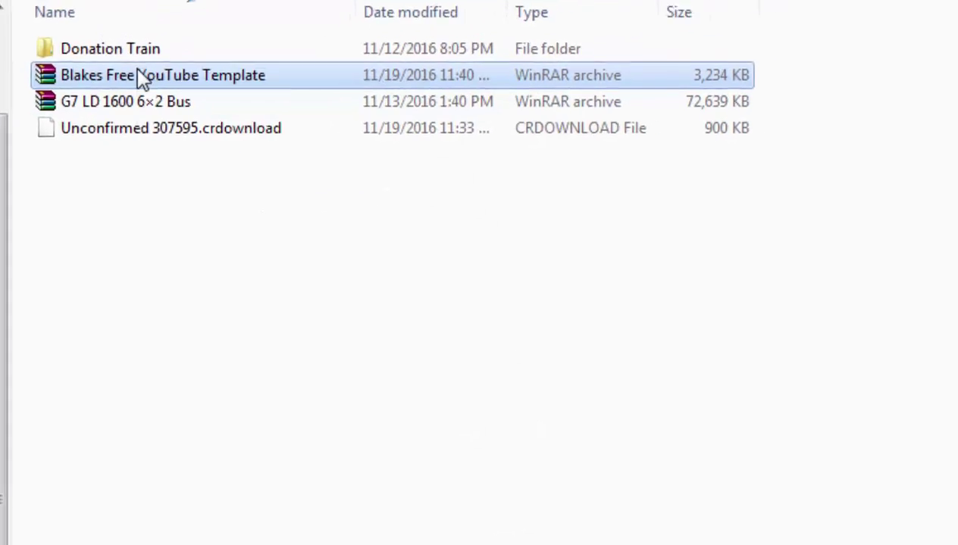
right_click(137, 83)
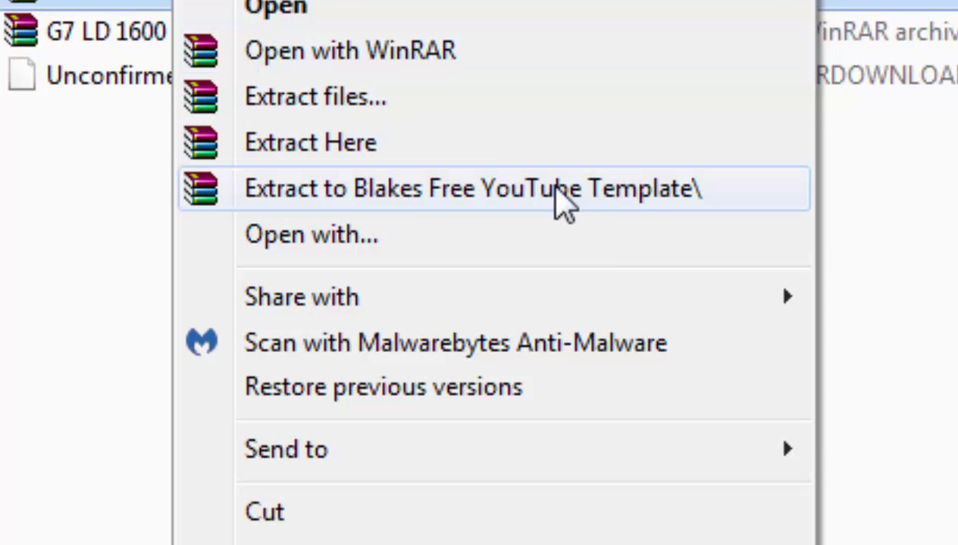
click(553, 198)
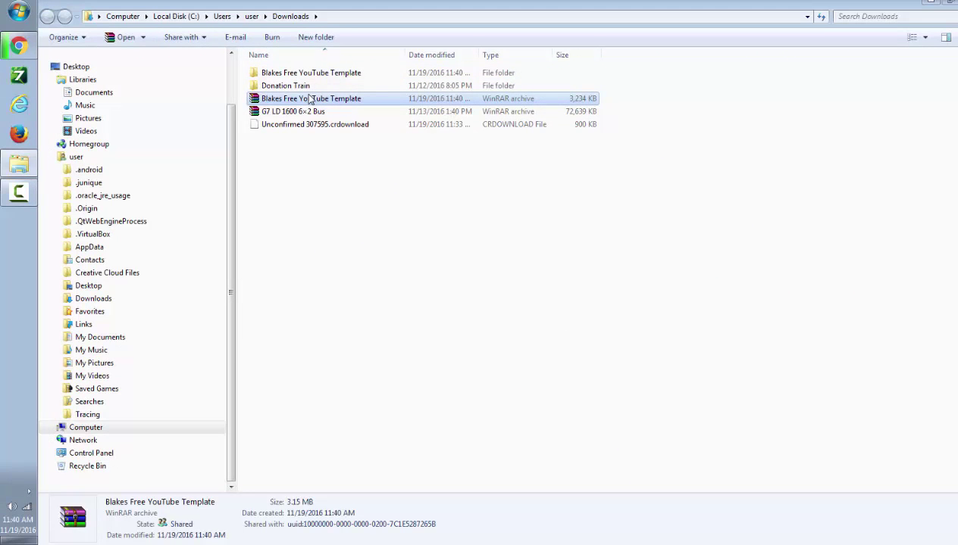
right_click(307, 104)
click(362, 300)
click(558, 325)
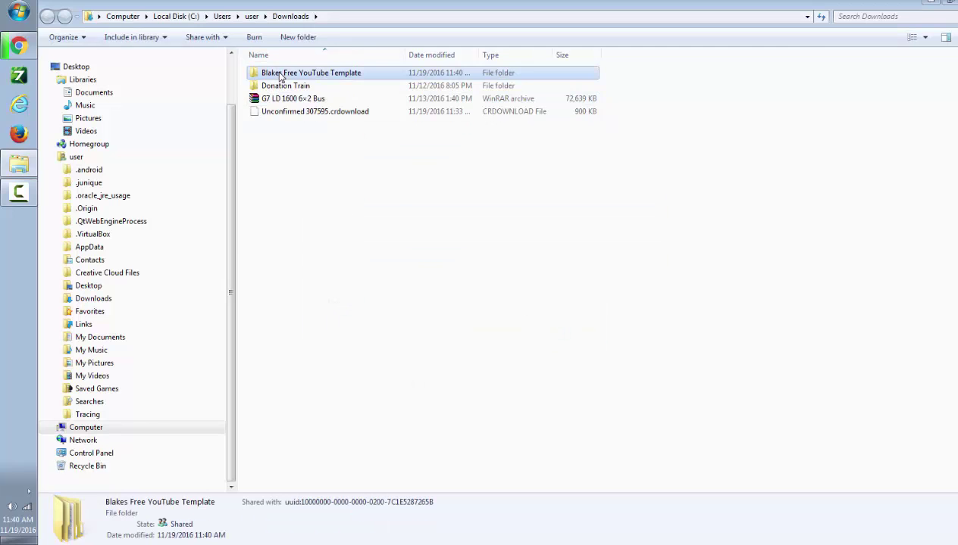
- Browse into the extracted template folder, then close Explorer and Chrome while keeping the download
double_click(282, 73)
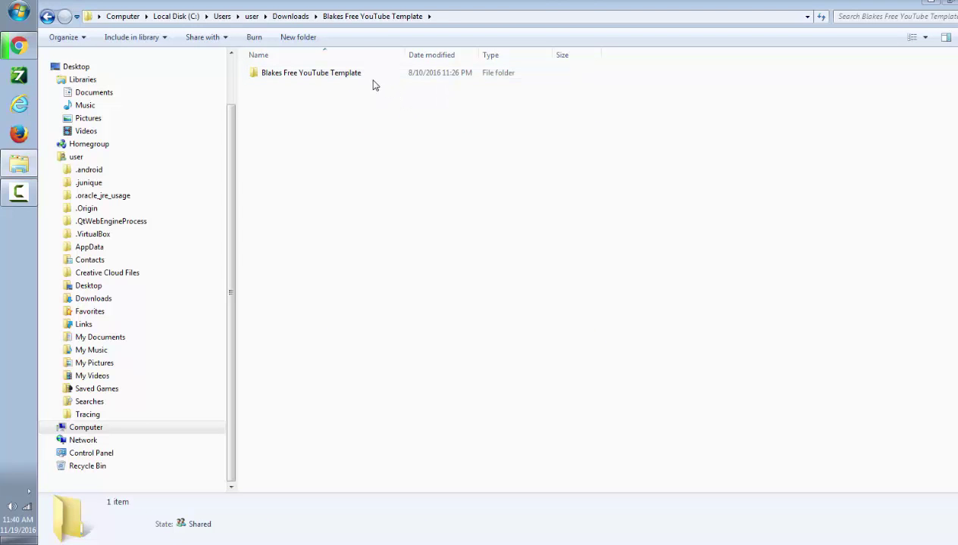
double_click(350, 72)
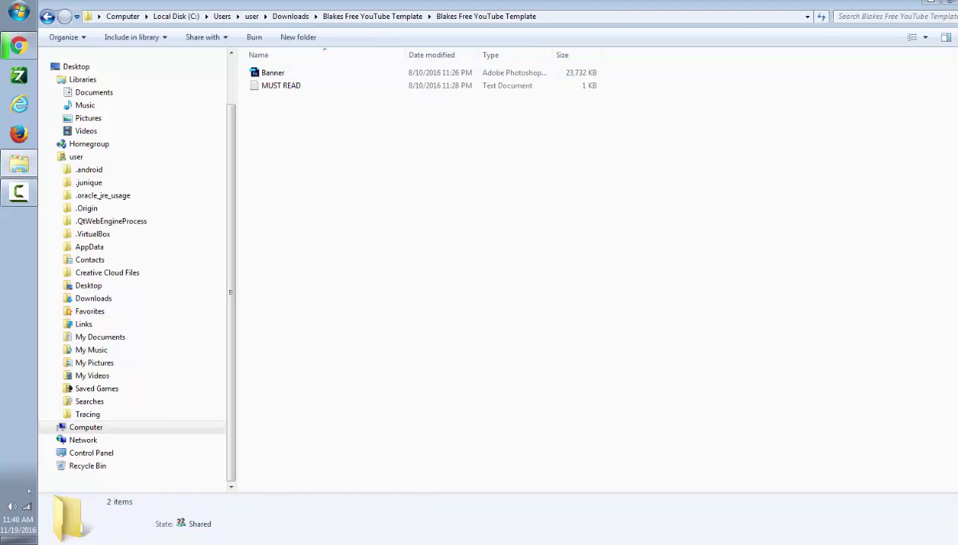
click(933, 2)
click(926, 3)
click(594, 102)
- Open the Banner file from Downloads > Blakes Free YouTube Template in Photoshop
key(super+d)
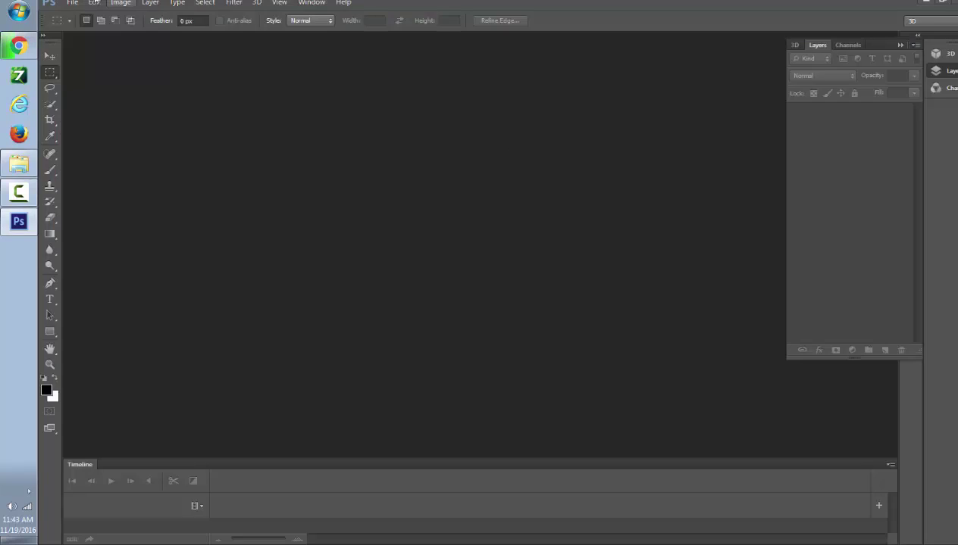
click(73, 3)
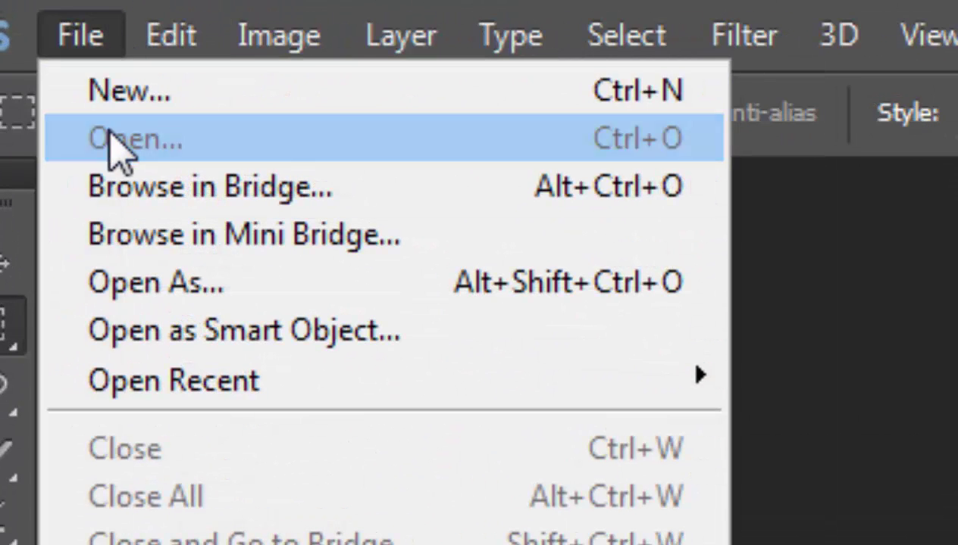
click(110, 137)
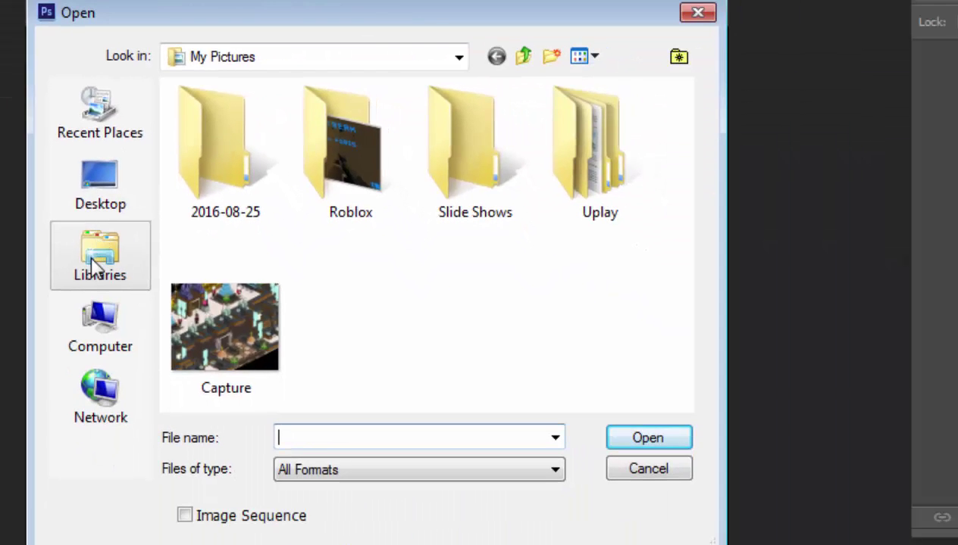
click(92, 266)
click(91, 138)
double_click(200, 140)
double_click(265, 119)
double_click(295, 119)
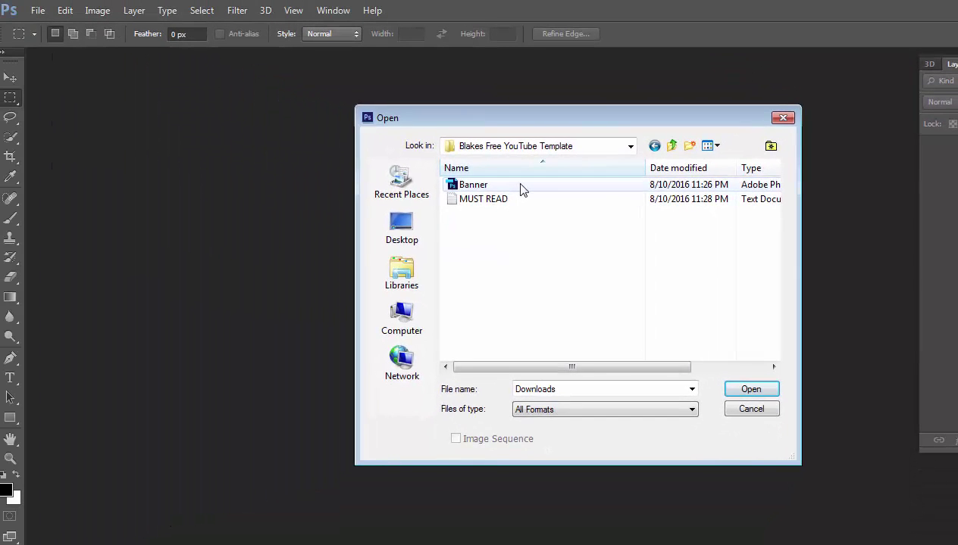
double_click(430, 162)
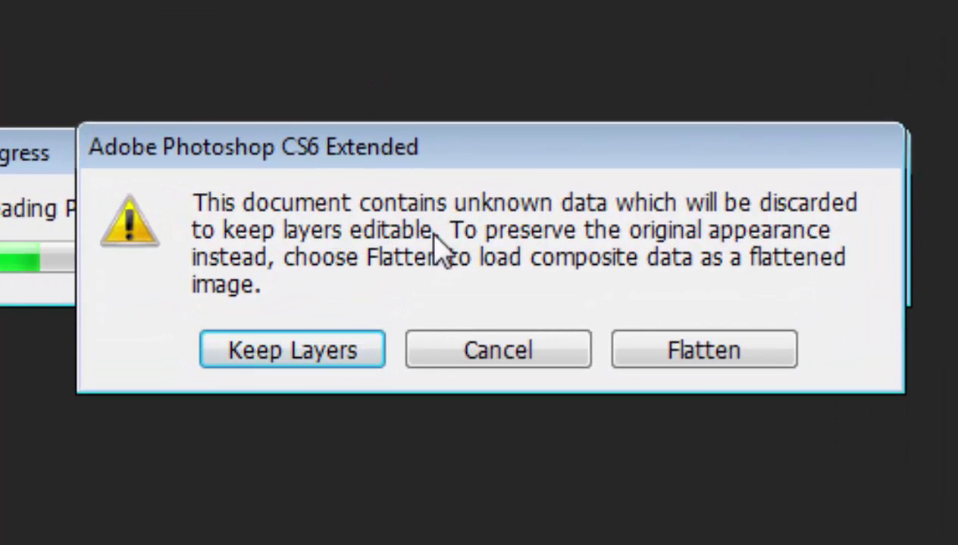
- Keep the layers of Banner.psd and review its EDIT text layers in the Layers panel
click(269, 362)
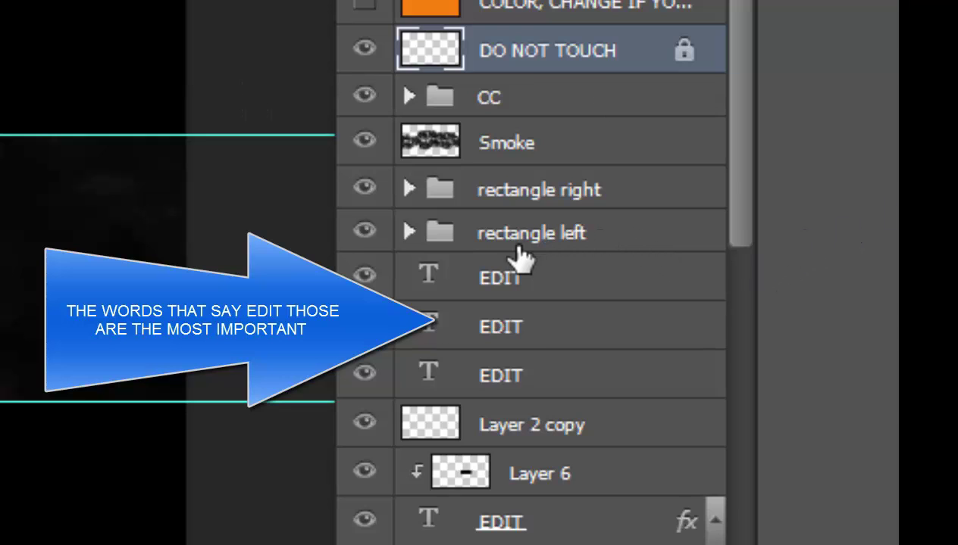
scroll(547, 396, down, 2)
scroll(544, 392, down, 3)
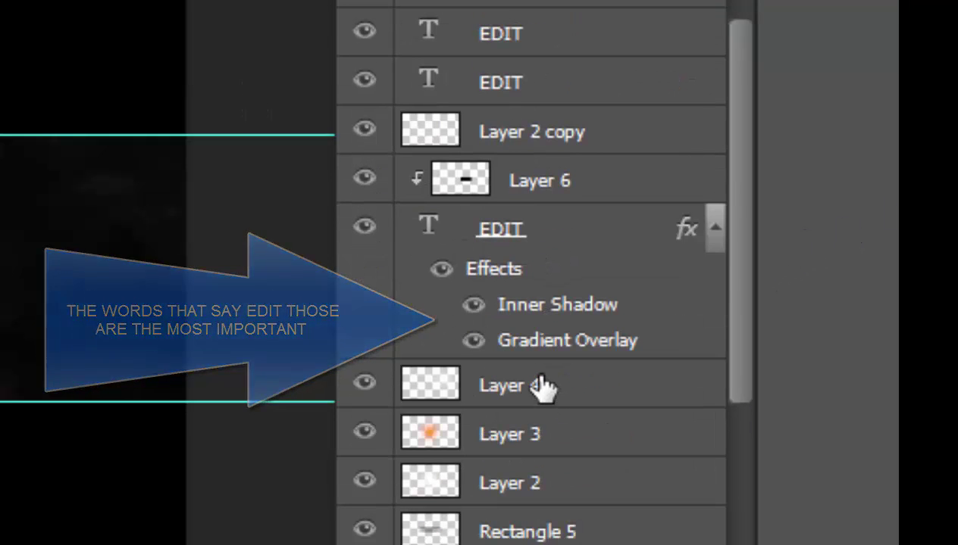
scroll(541, 387, down, 3)
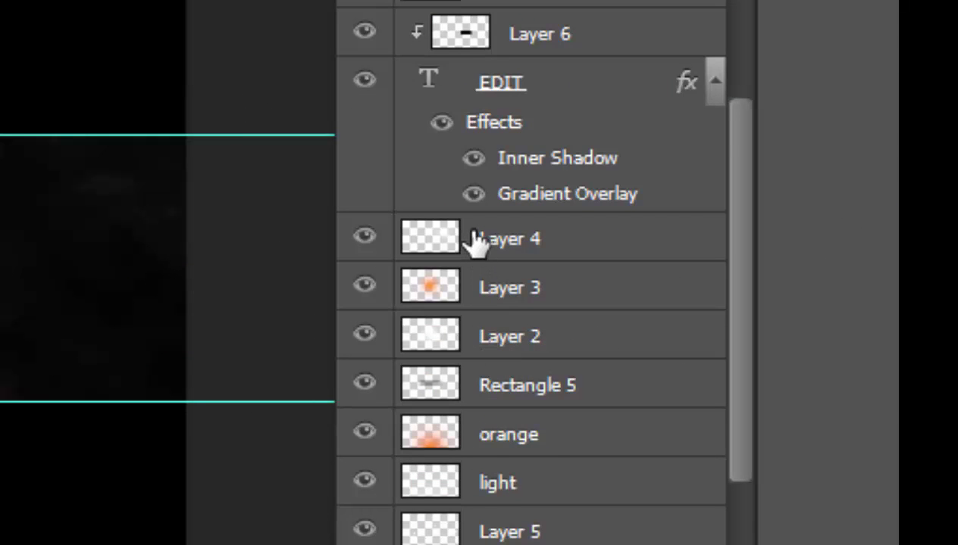
scroll(468, 243, up, 1)
- Replace the YOUR TEXT title with 'GameZone'
click(422, 159)
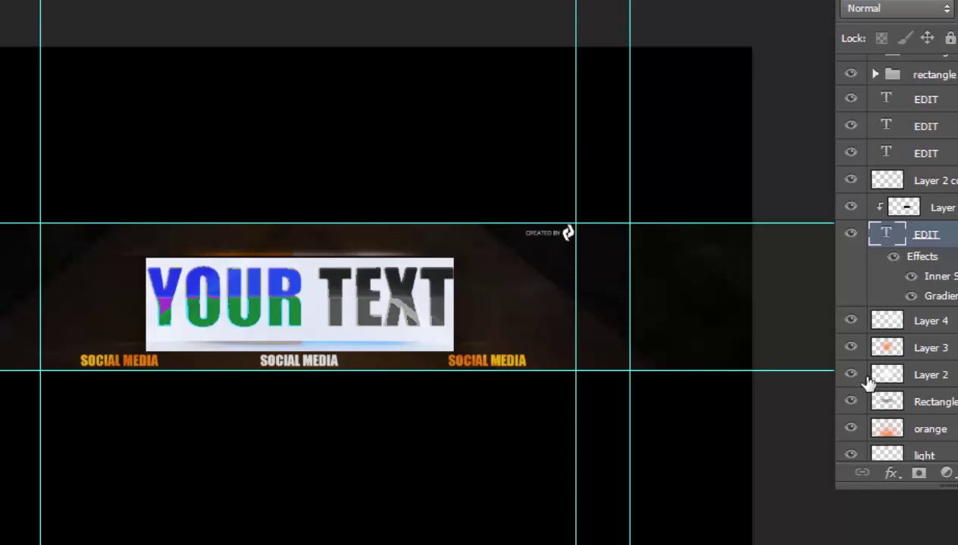
key(BackSpace)
text(Gam)
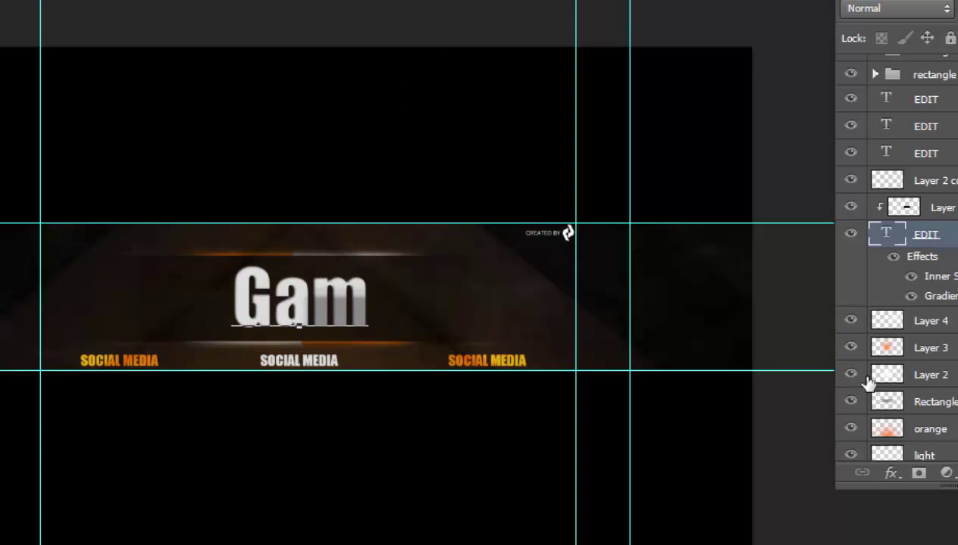
text(eZ)
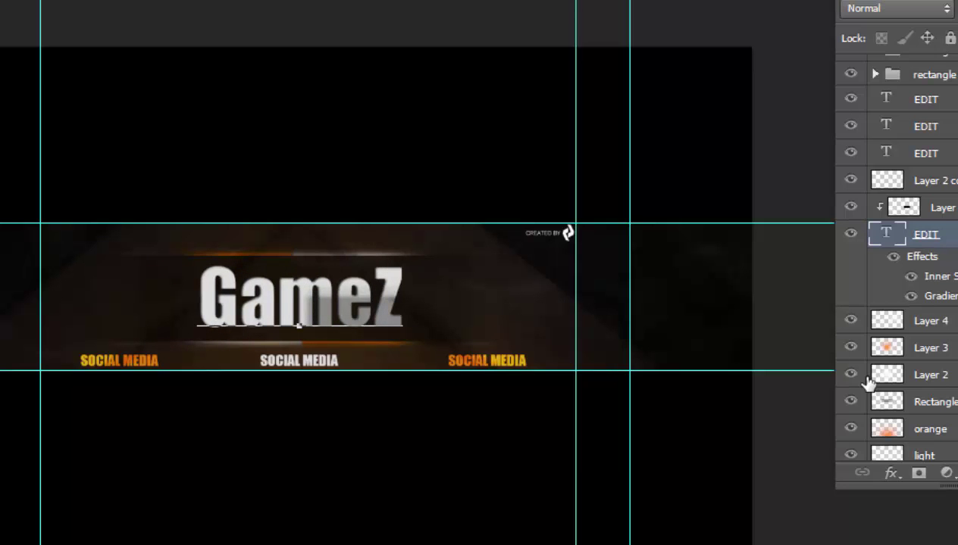
text(one)
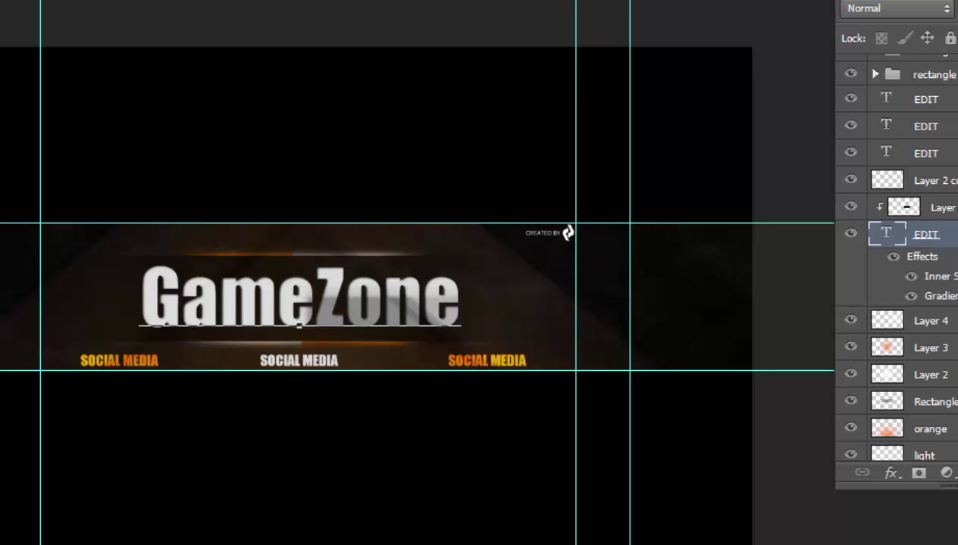
- Replace the left SOCIAL MEDIA label with 'Daily Uploads'
click(886, 153)
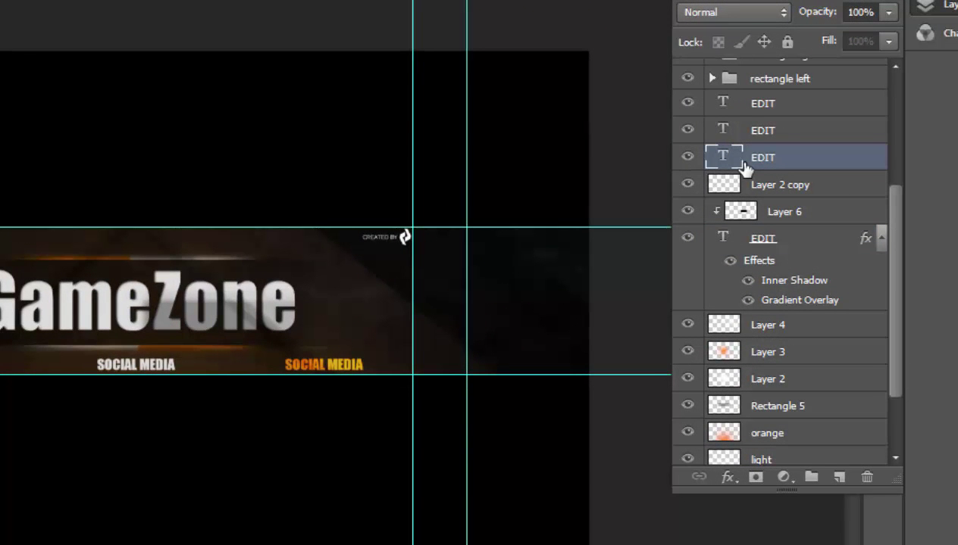
double_click(746, 167)
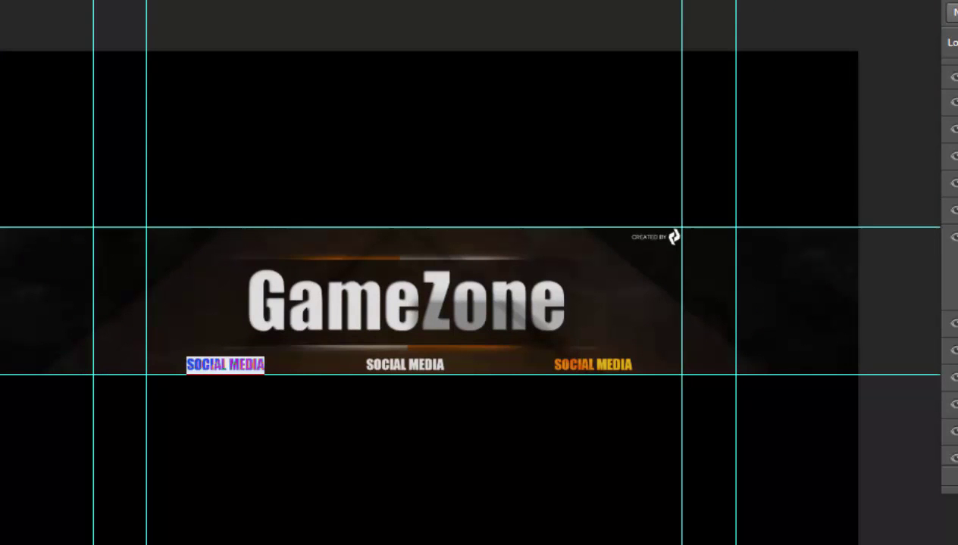
key(BackSpace)
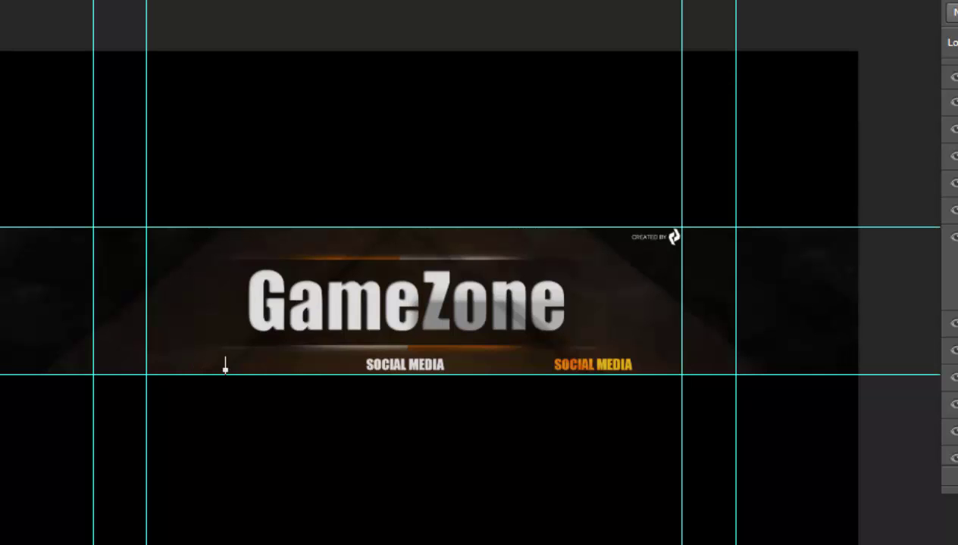
key(BackSpace)
key(BackSpace)
text(Free)
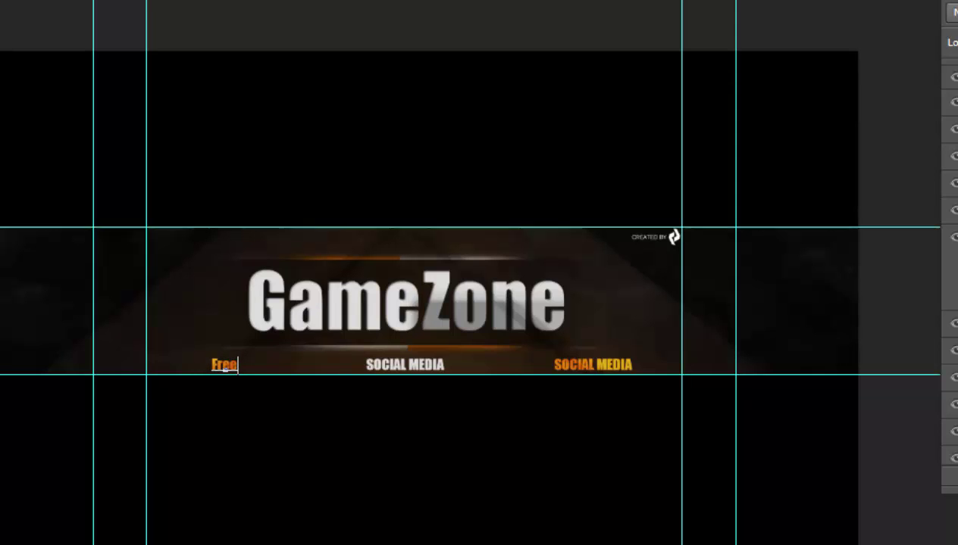
key(BackSpace)
key(BackSpace)
key(BackSpace)
key(BackSpace)
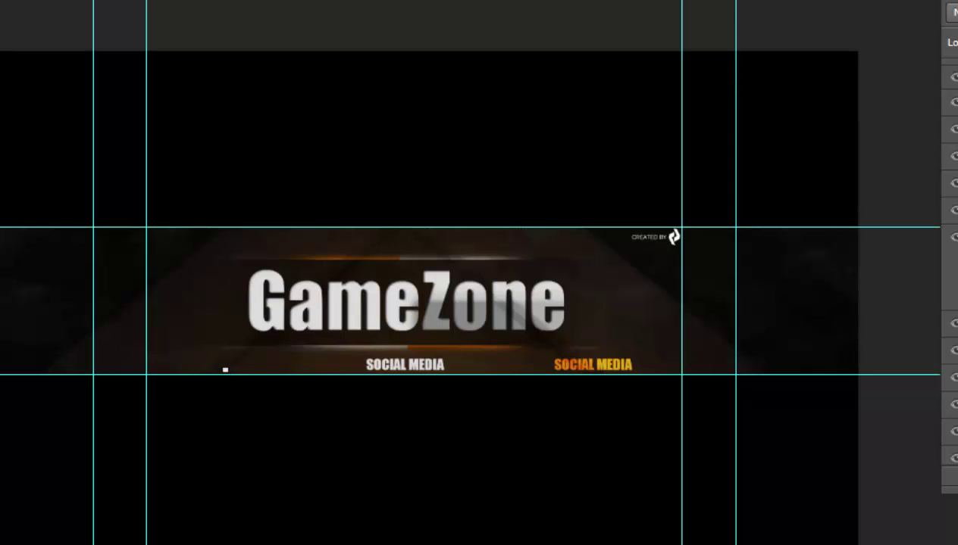
text(Daily Upload)
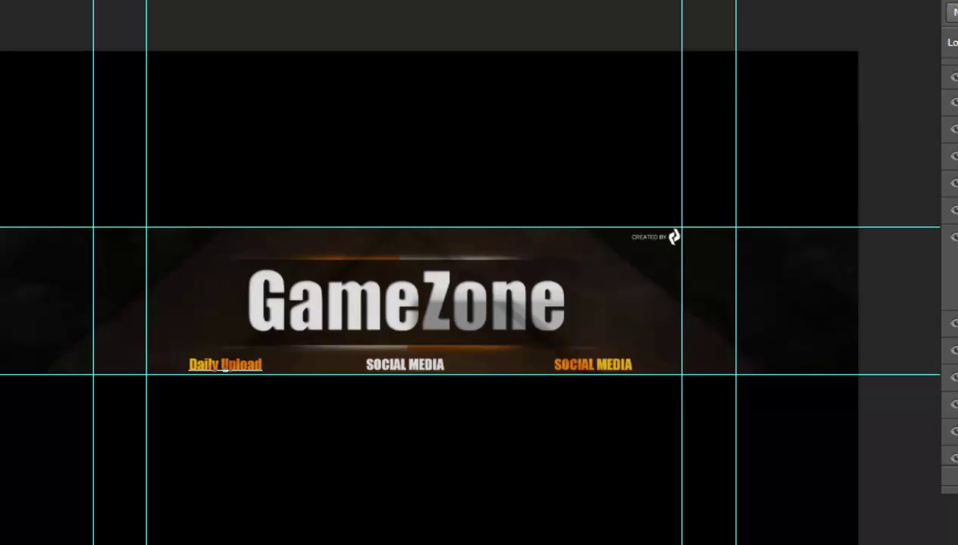
text(s)
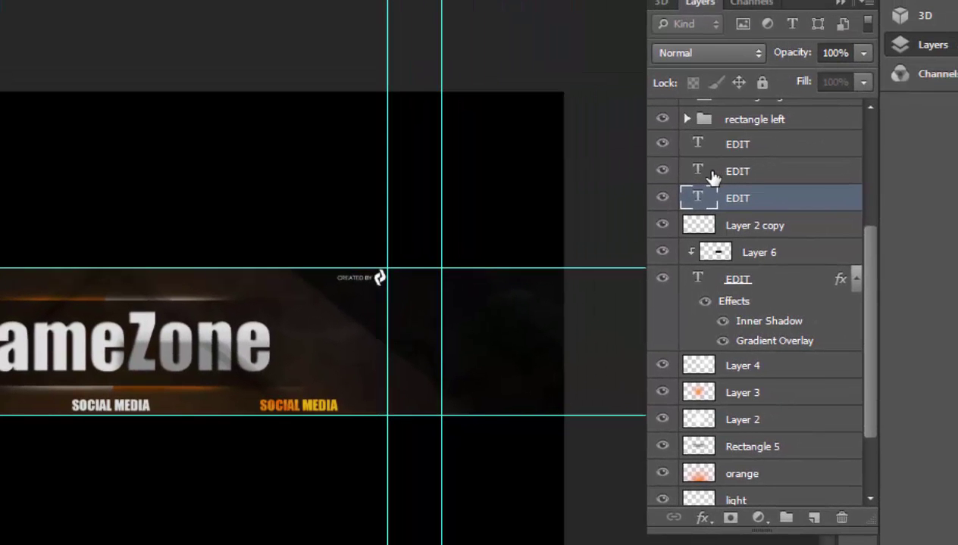
- Replace the centre SOCIAL MEDIA label with 'Game Mods'
click(861, 146)
double_click(698, 169)
key(BackSpace)
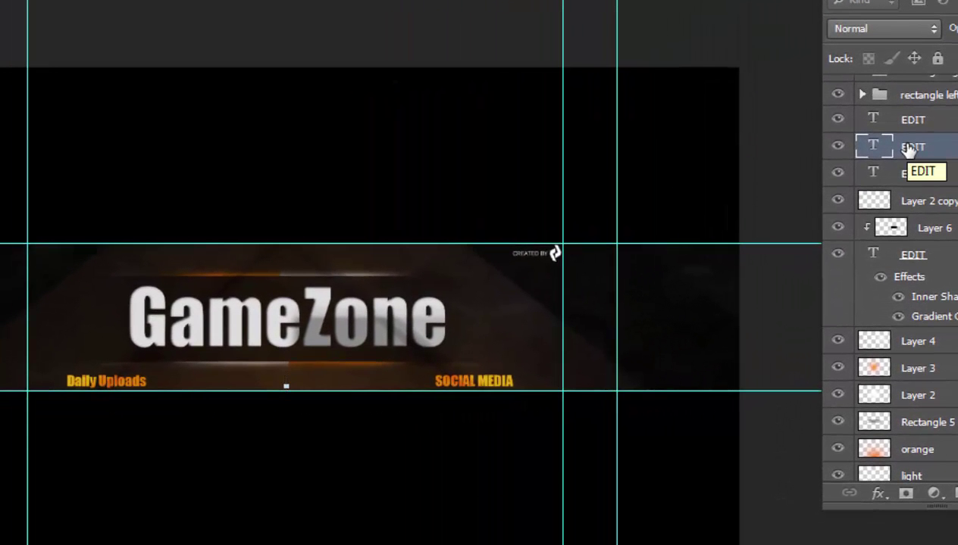
text(Game Mo)
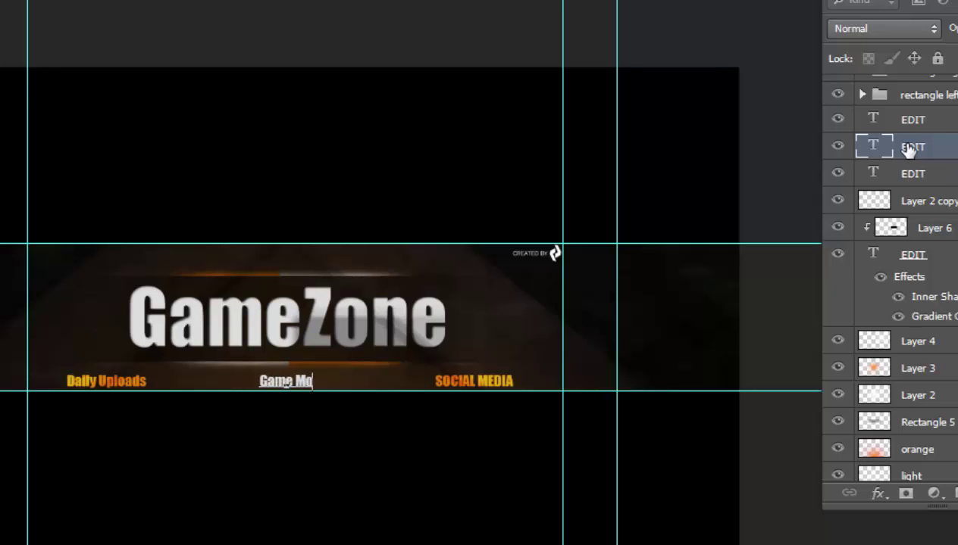
text(ds)
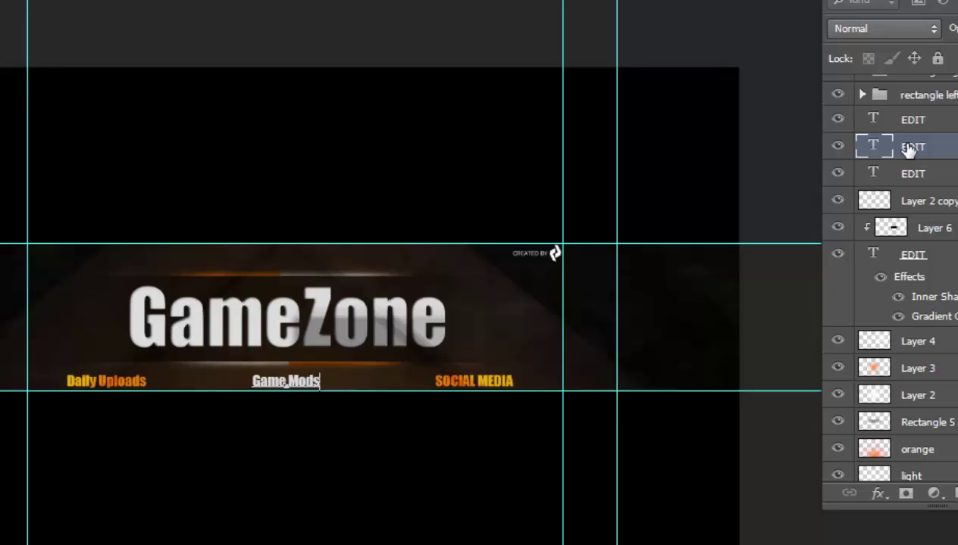
- Replace the right SOCIAL MEDIA label with 'Freee Games'
double_click(871, 179)
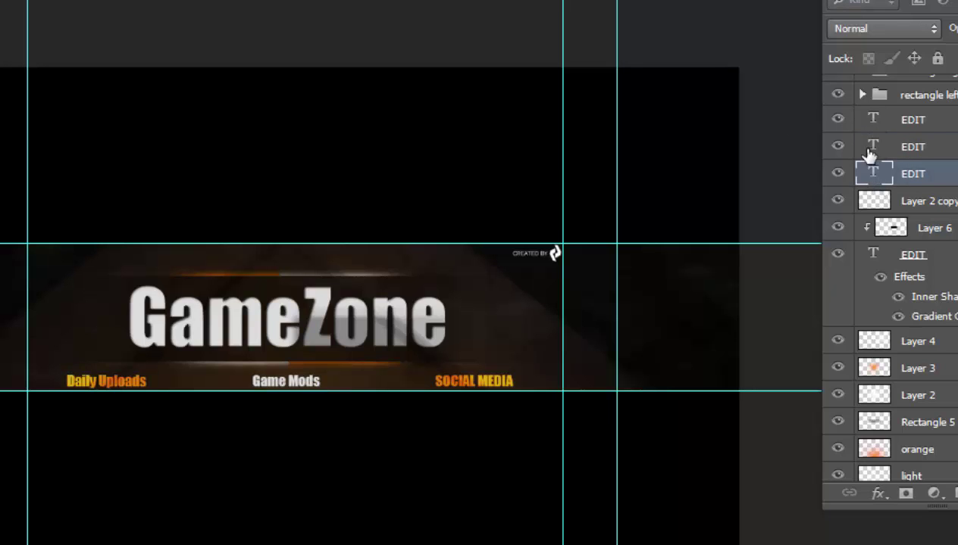
double_click(871, 148)
double_click(877, 126)
key(BackSpace)
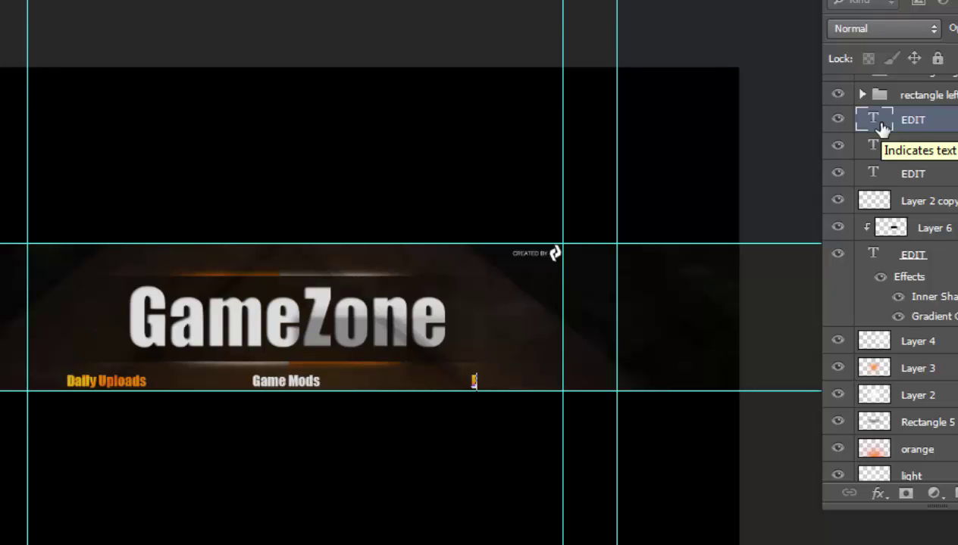
text(Freee Ga)
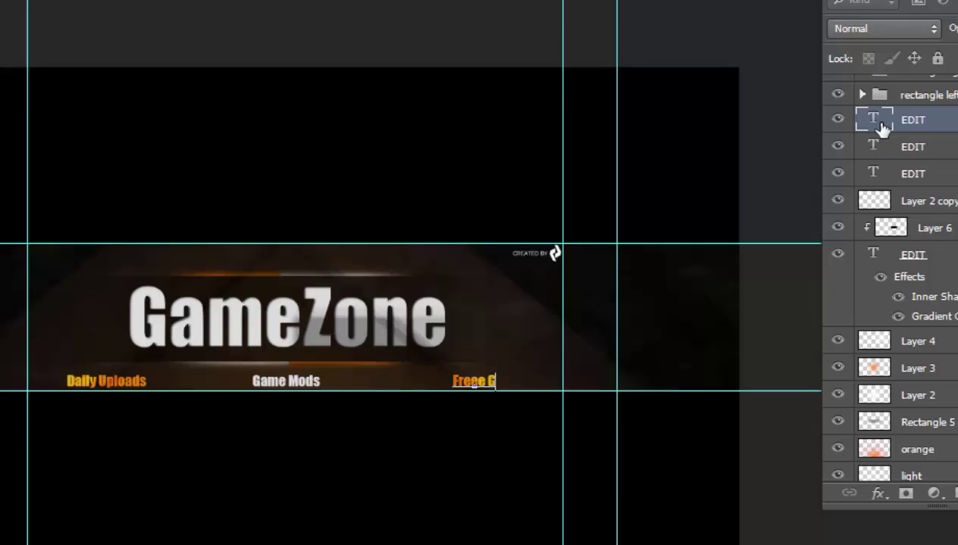
text(mes)
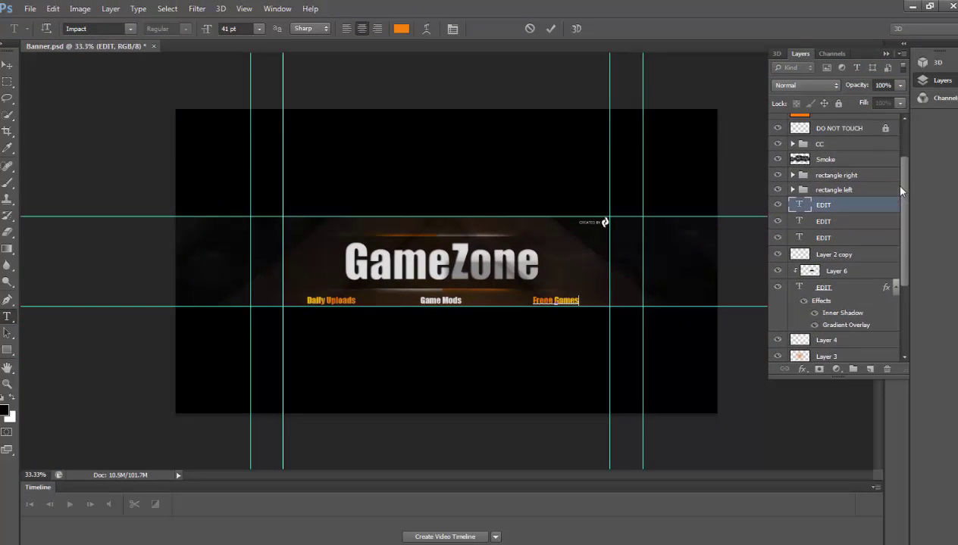
- Commit the 'Freee Games' text, switch to the Rectangular Marquee tool, and select the rectangle right group
scroll(887, 183, up, 2)
key(ctrl+Return)
key(m)
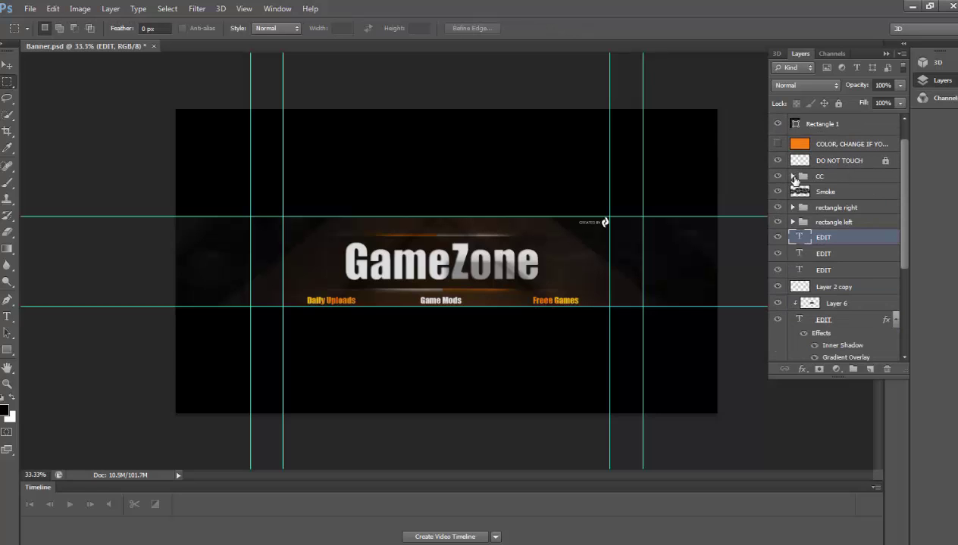
click(833, 207)
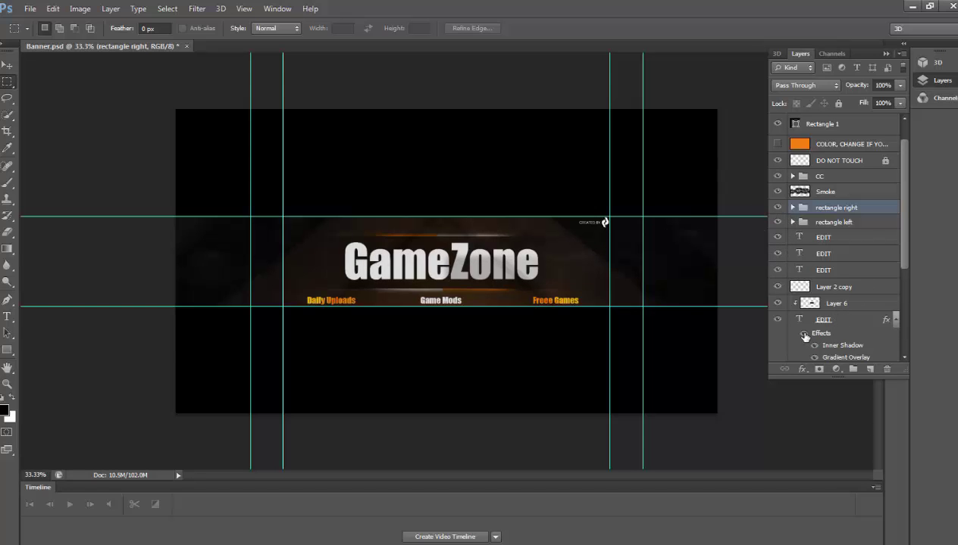
scroll(826, 337, down, 1)
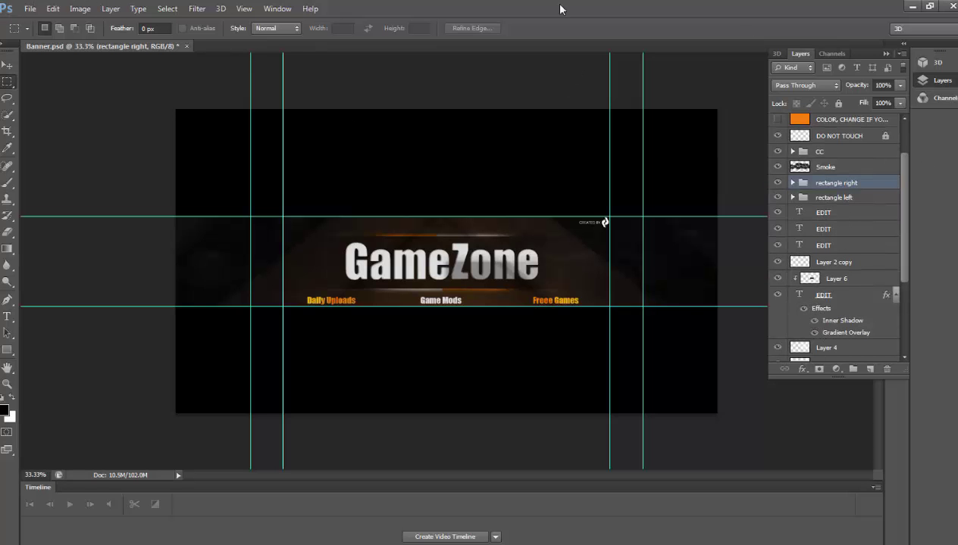
- Save the banner to the Desktop as Banner.png, accepting the default PNG options
click(29, 8)
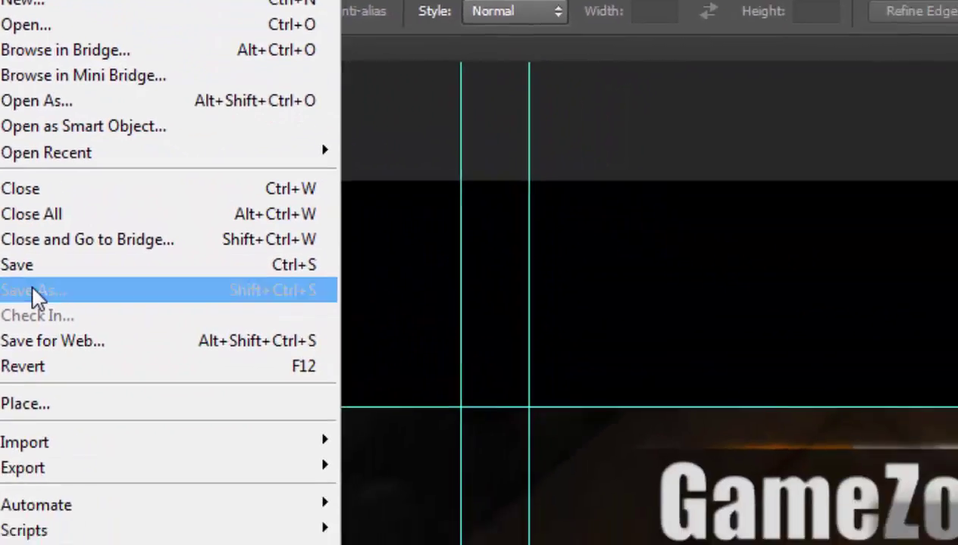
click(32, 290)
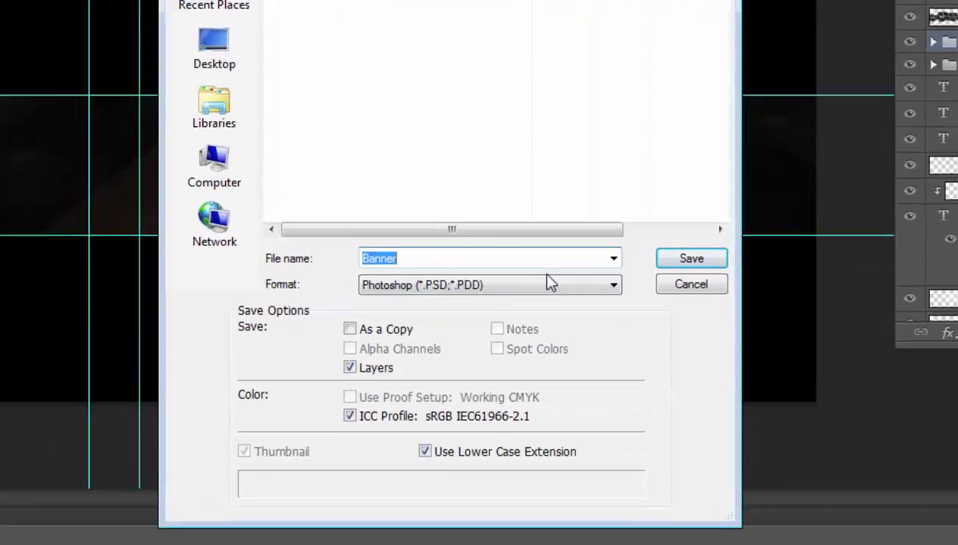
click(545, 280)
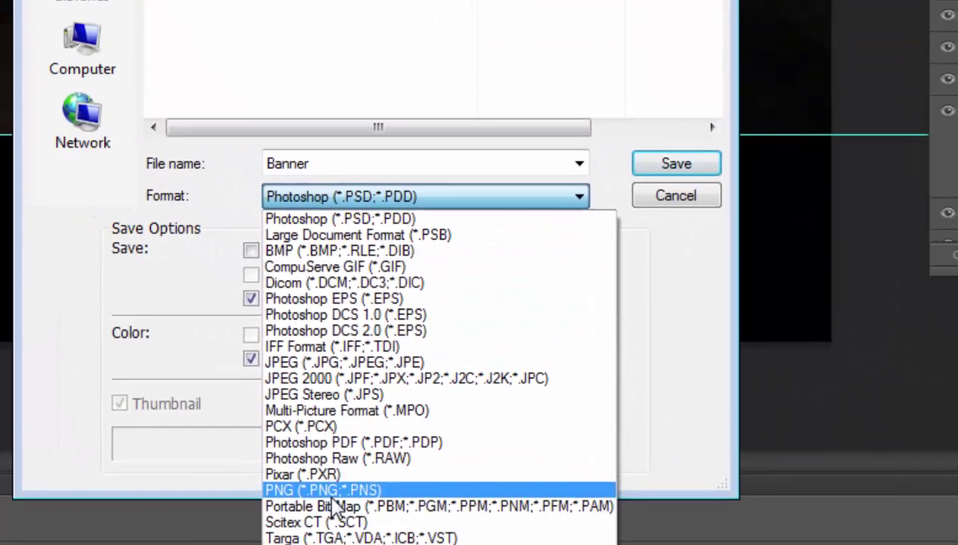
click(170, 405)
click(261, 135)
click(680, 329)
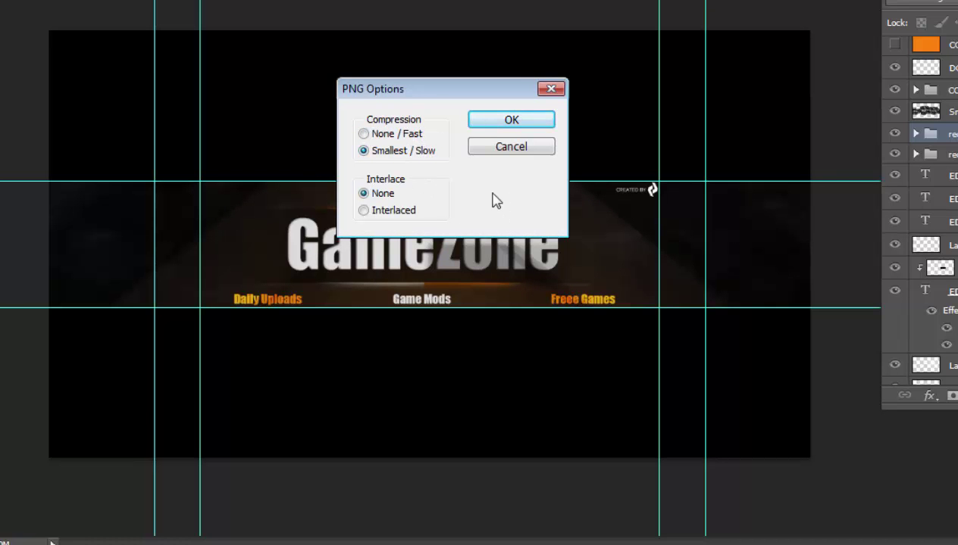
click(509, 123)
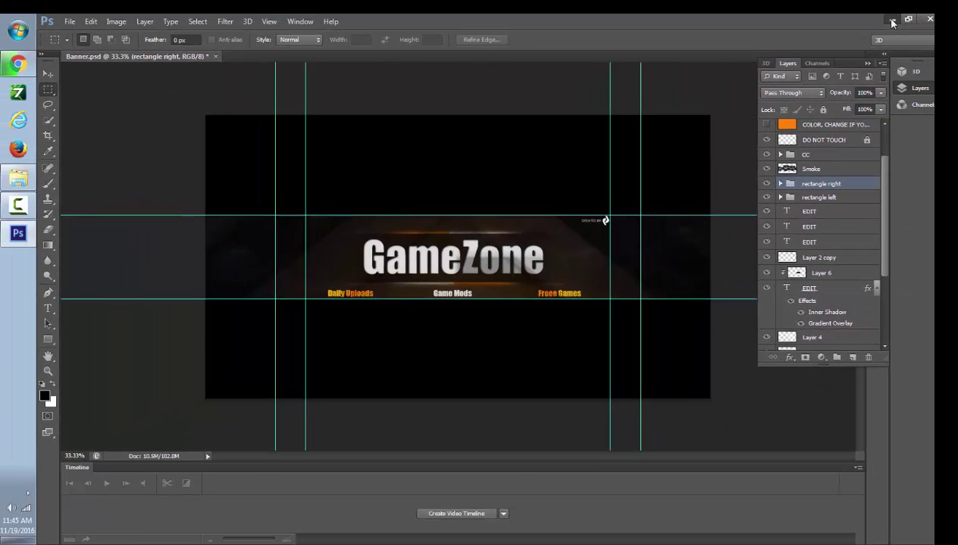
- Minimize Photoshop, bring the browser forward, and go to your YouTube channel page
click(891, 20)
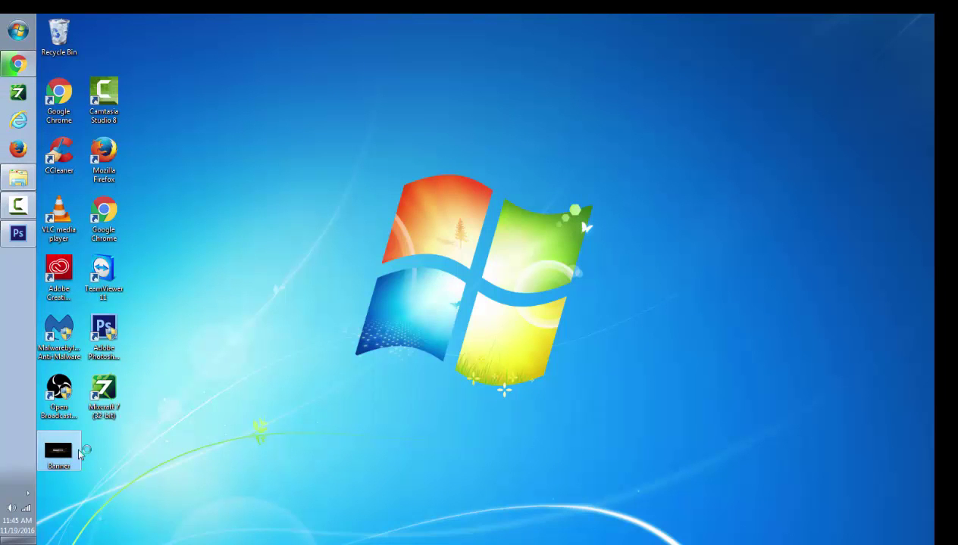
click(18, 63)
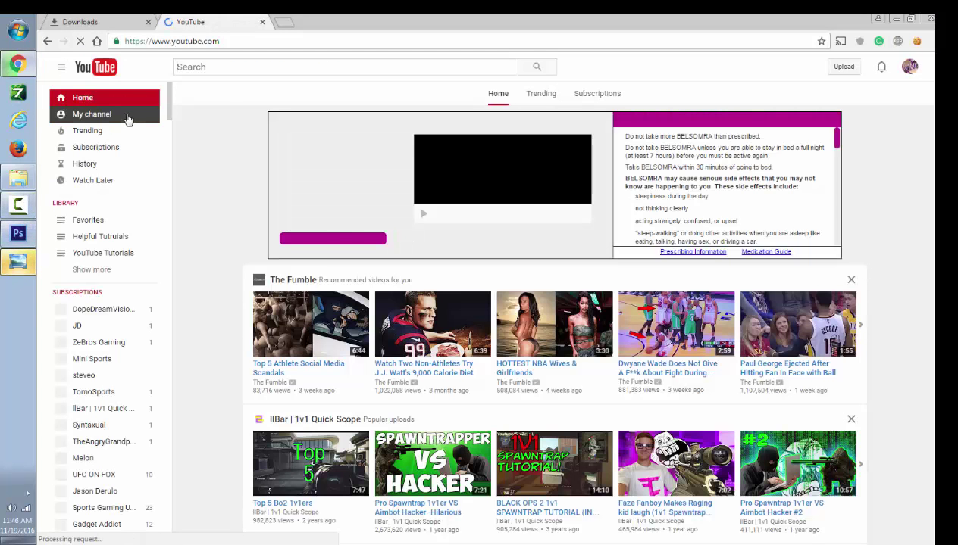
click(126, 117)
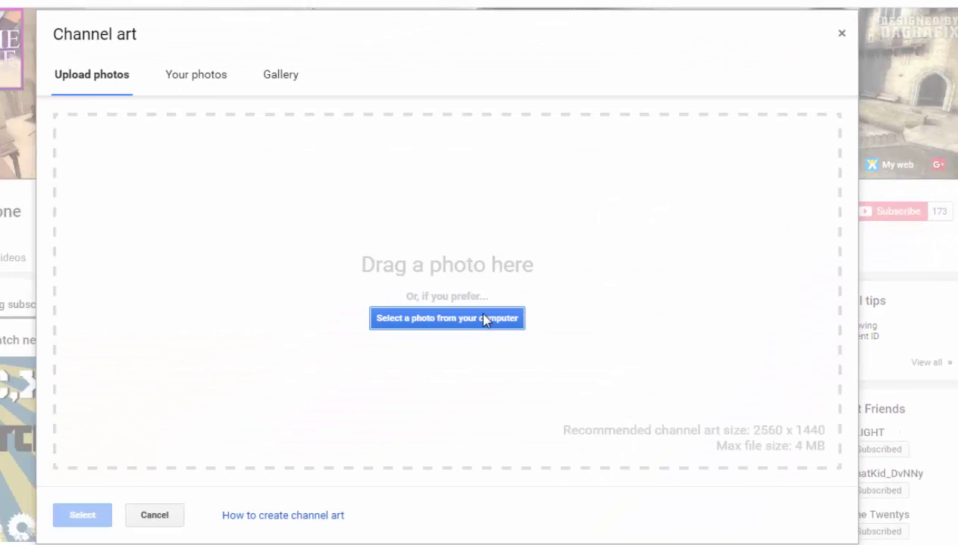
- Upload Banner.png from the Desktop as the channel art and confirm it
click(477, 315)
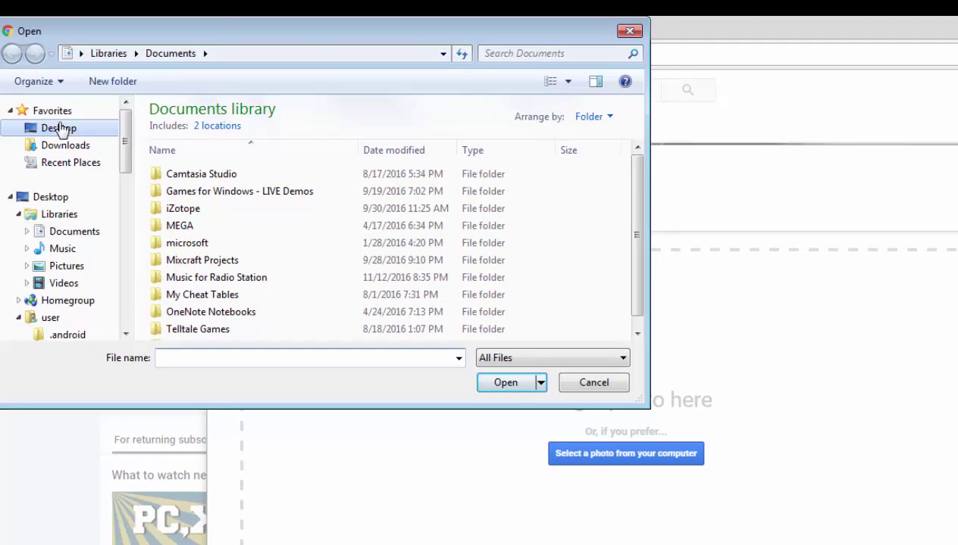
click(59, 128)
drag(639, 190, 631, 289)
click(198, 278)
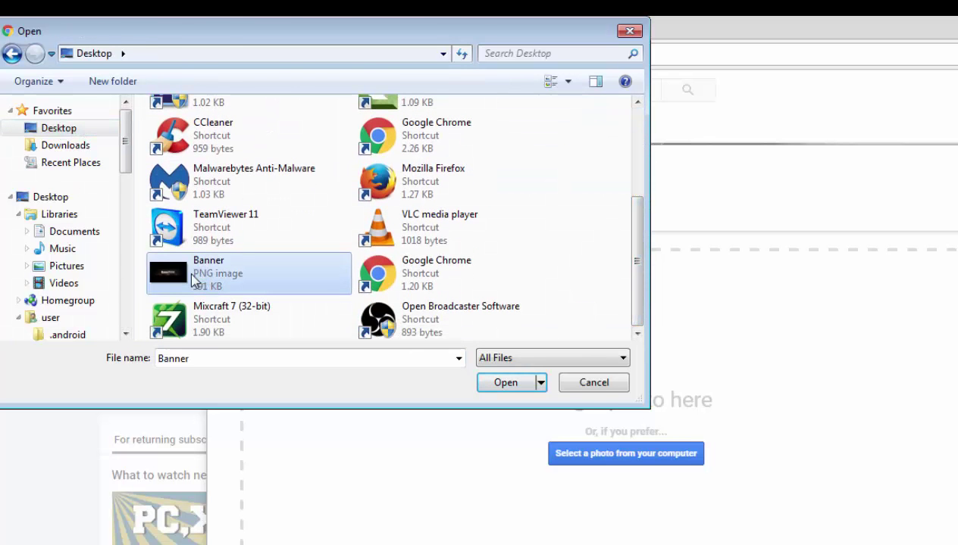
double_click(194, 279)
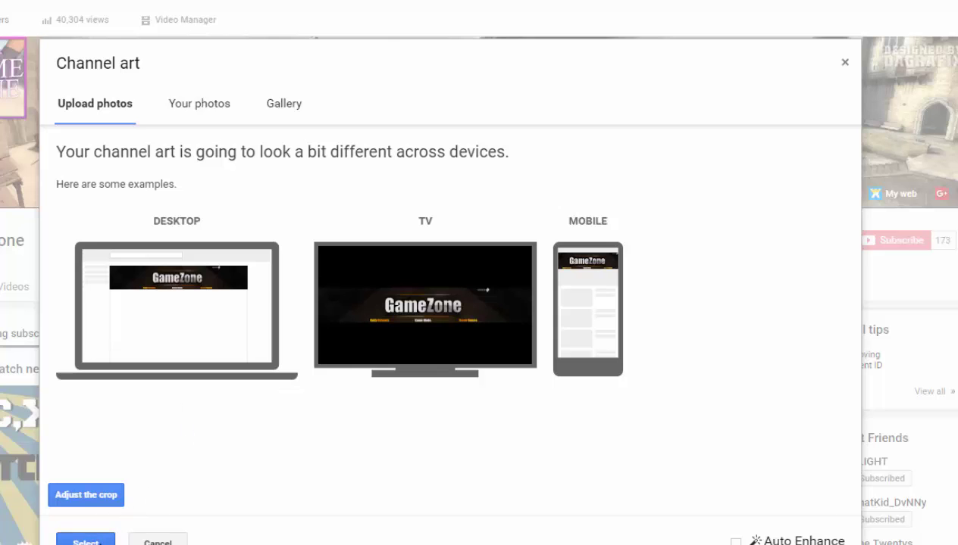
key(Return)
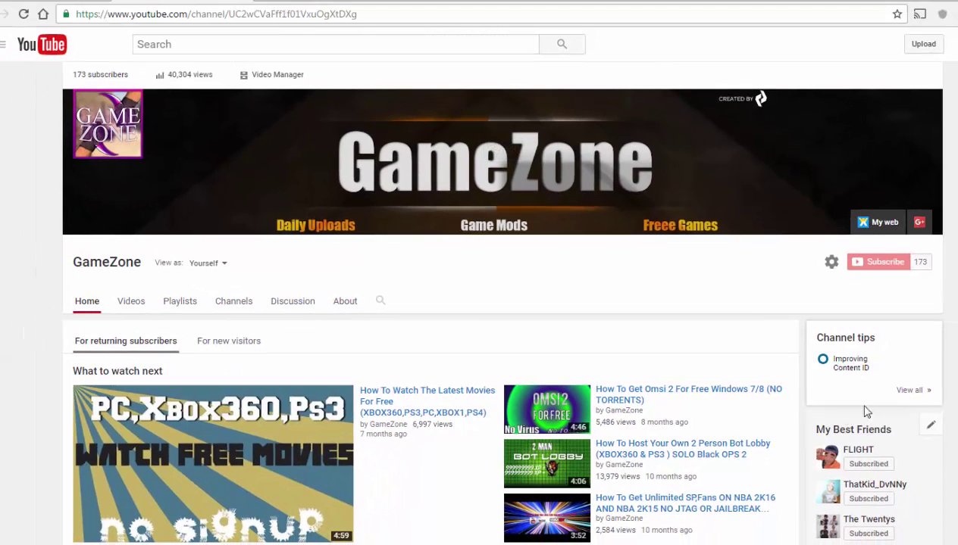
- Close the Windows Photo Viewer window showing the banner
mouse_move(835, 371)
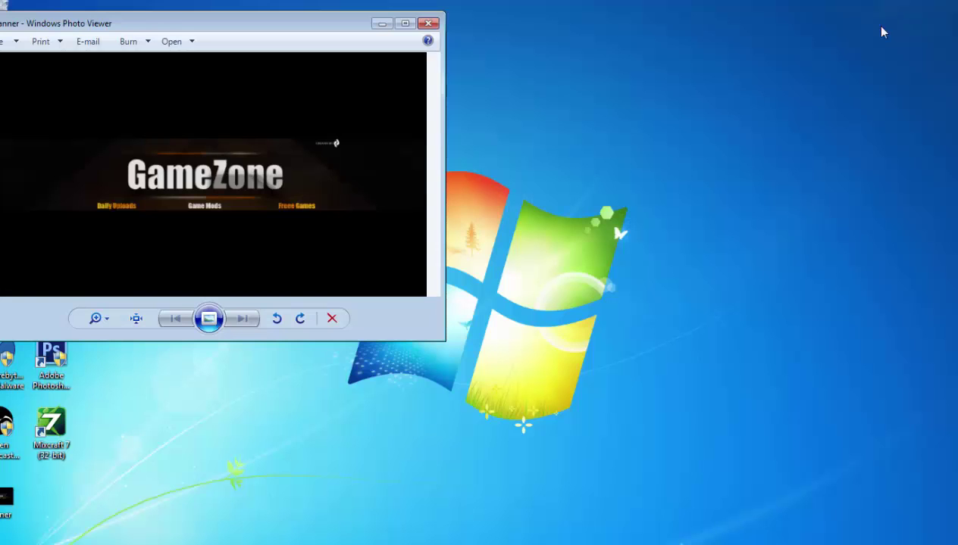
click(430, 24)
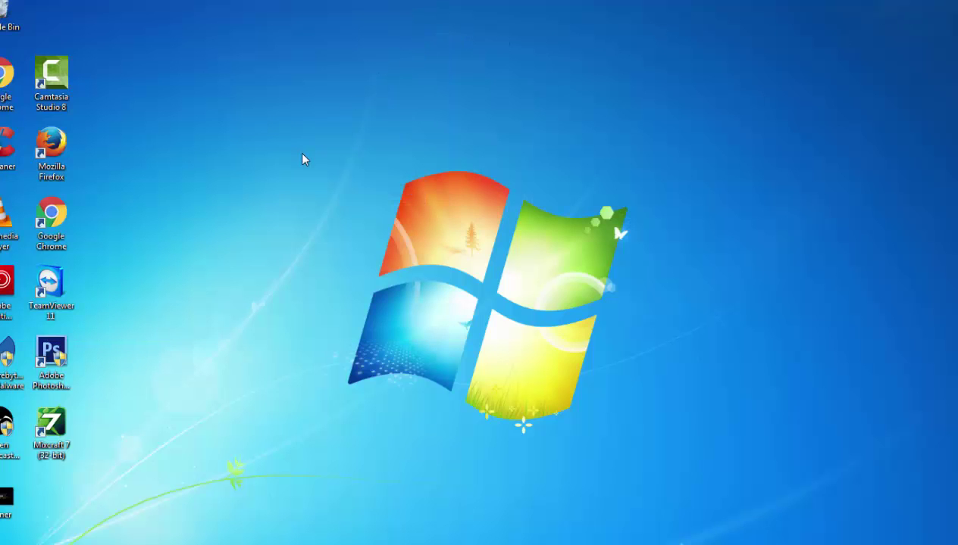